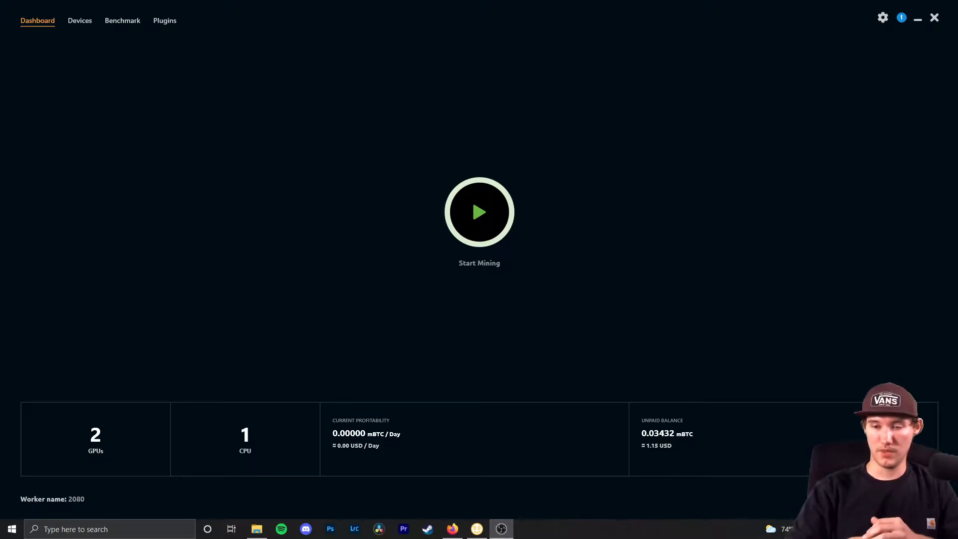
# - Look at the miner's advanced settings, then return to the miner dashboard
pyautogui.click(883, 18)
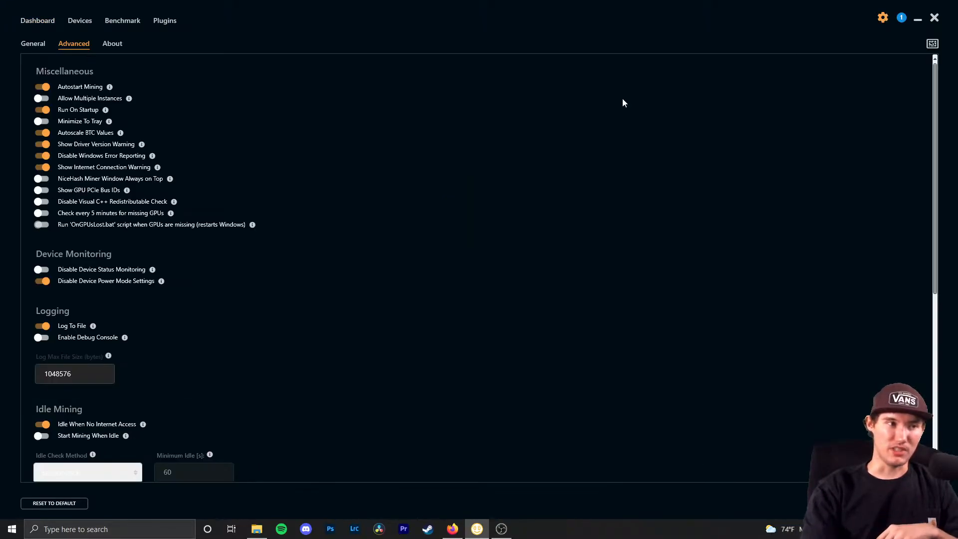
pyautogui.moveTo(73, 114)
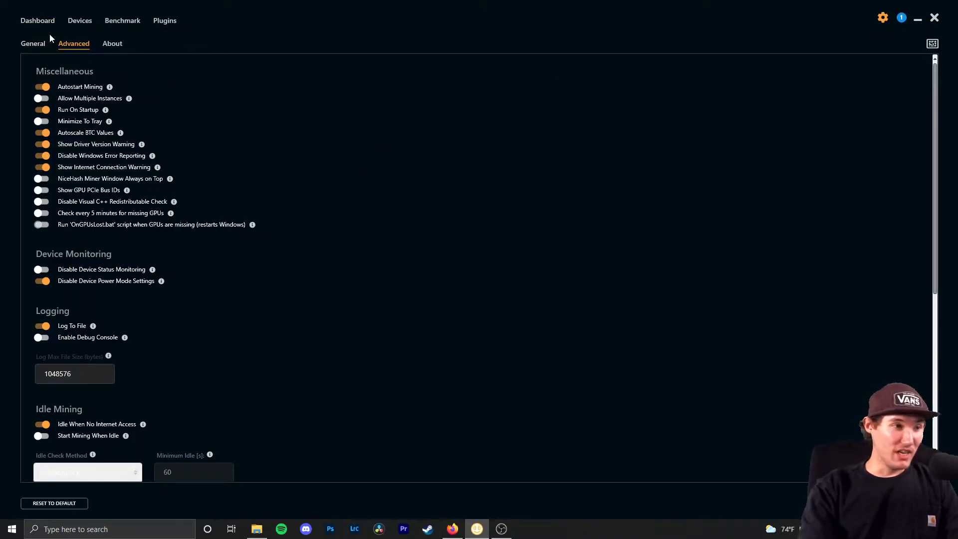
pyautogui.click(41, 24)
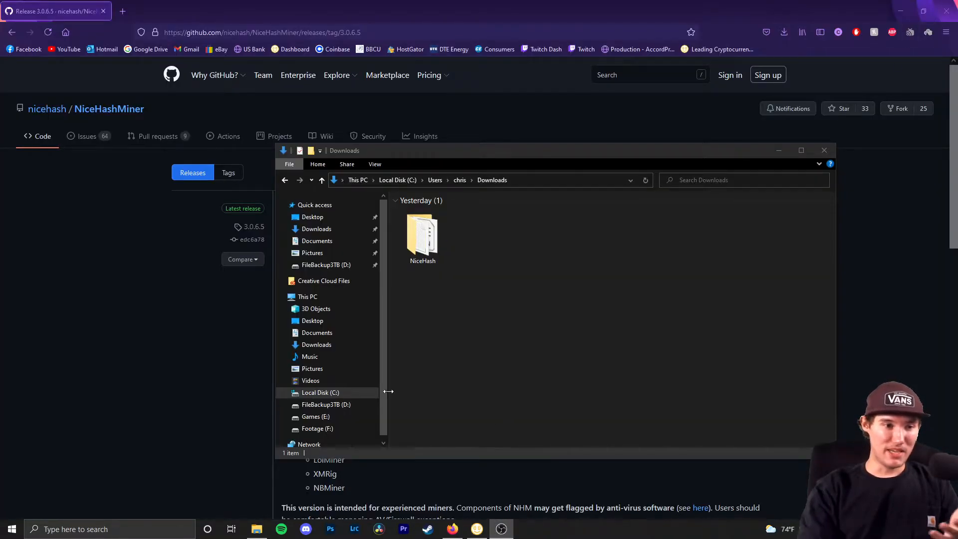
# - Go from the NiceHash Download Center to GitHub's NiceHashMiner 3.0.6.5 release page, cancelling the zip download
pyautogui.click(181, 387)
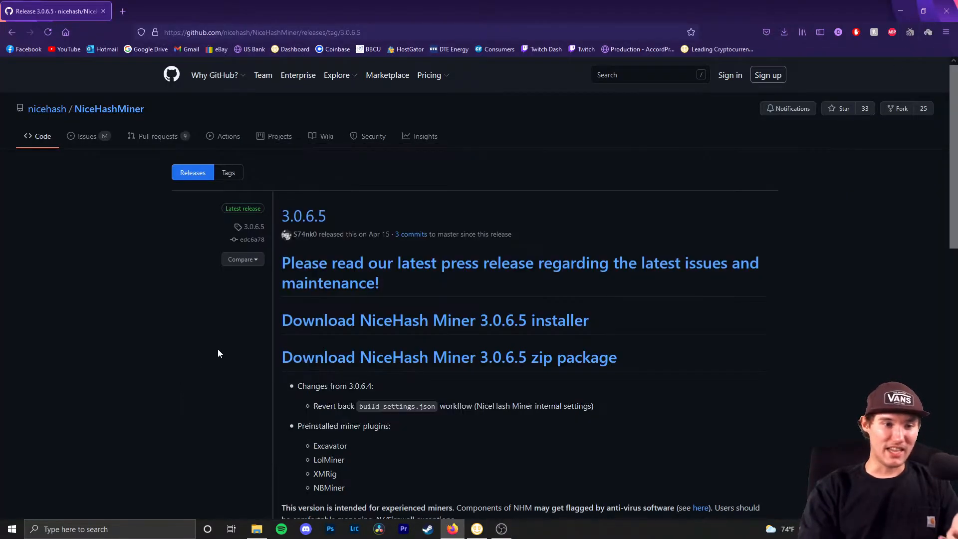
pyautogui.click(12, 32)
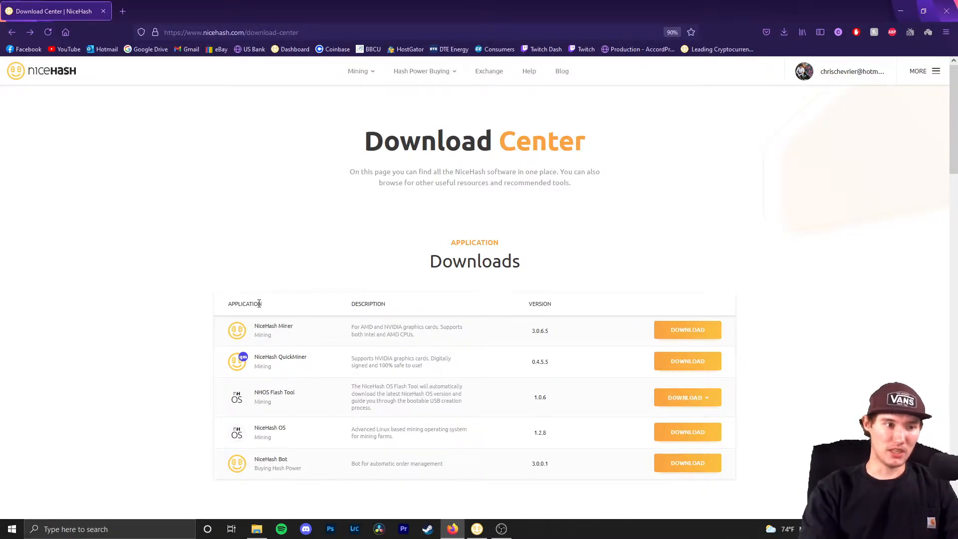
pyautogui.click(689, 336)
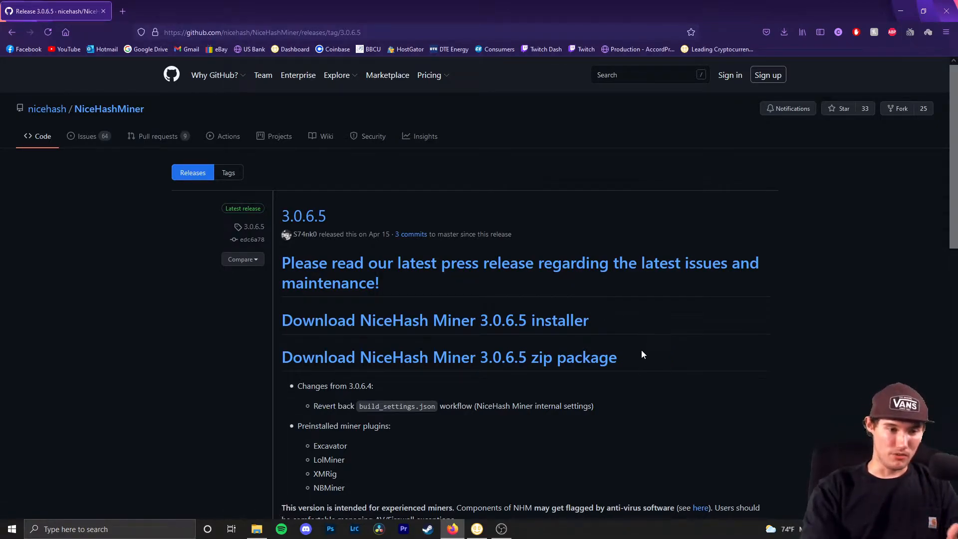
pyautogui.click(522, 364)
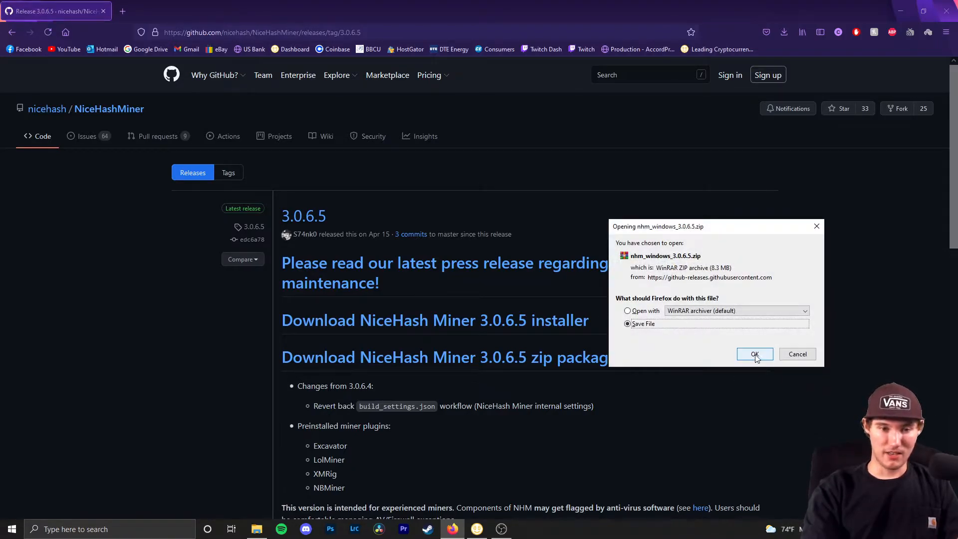
pyautogui.click(802, 355)
# - Search 'uninst', open Add or remove programs, and select an installed app to show its Uninstall option
pyautogui.click(110, 529)
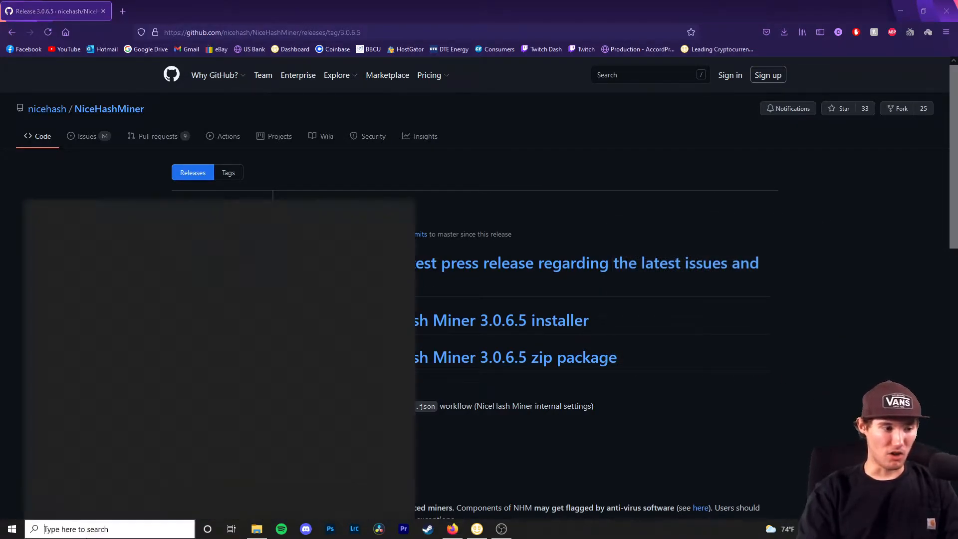
pyautogui.write('uninst')
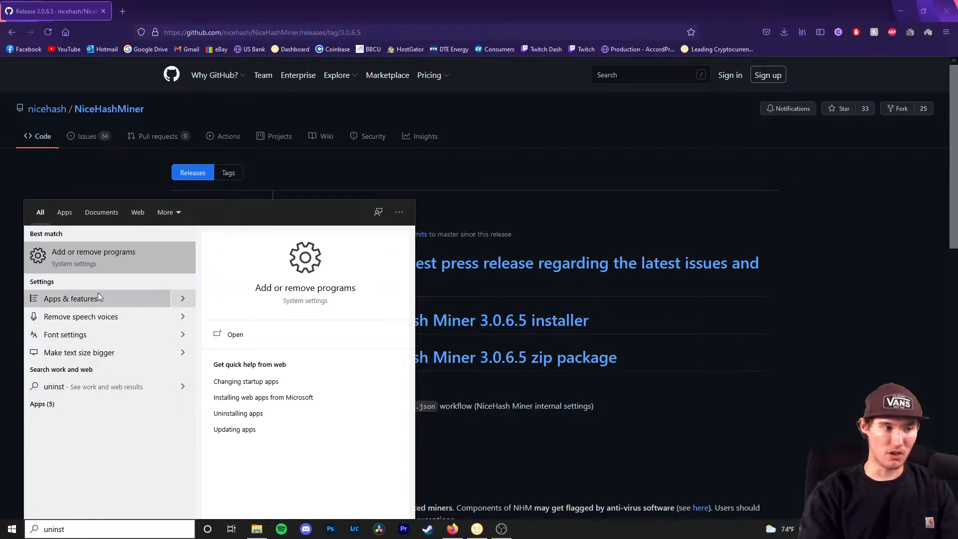
pyautogui.click(76, 260)
pyautogui.scroll(-5, 357, 316)
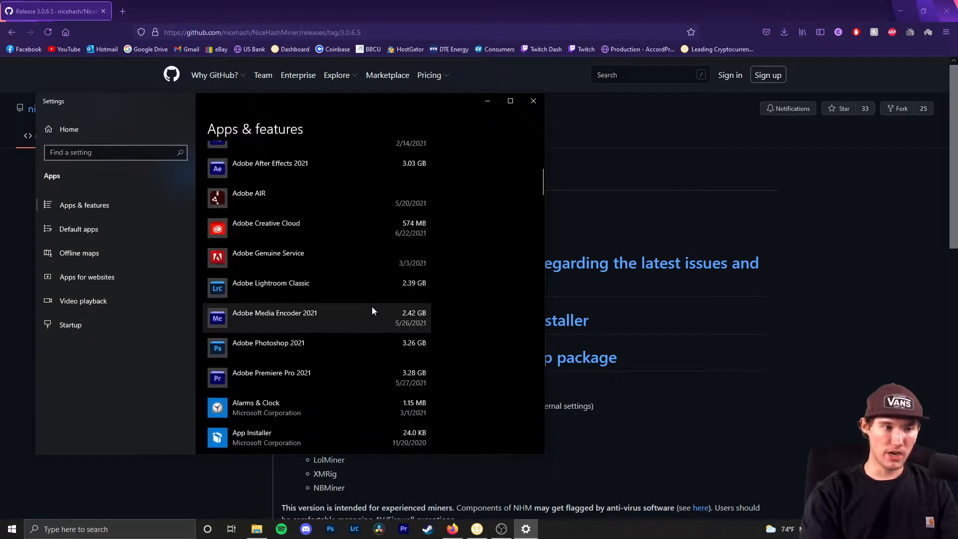
pyautogui.click(274, 289)
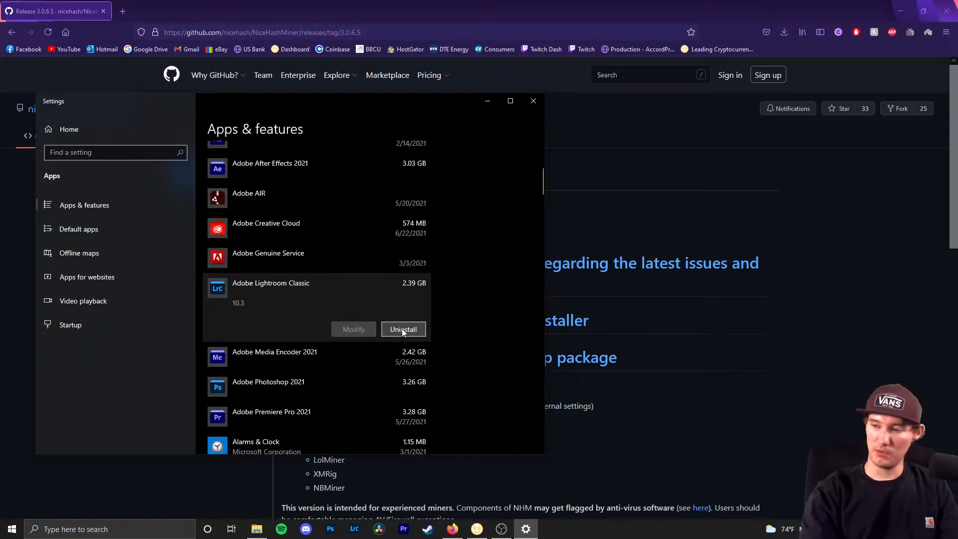
# - Save the nhm_windows_3.0.6.5 zip in Firefox and show it in the Downloads folder
pyautogui.click(534, 101)
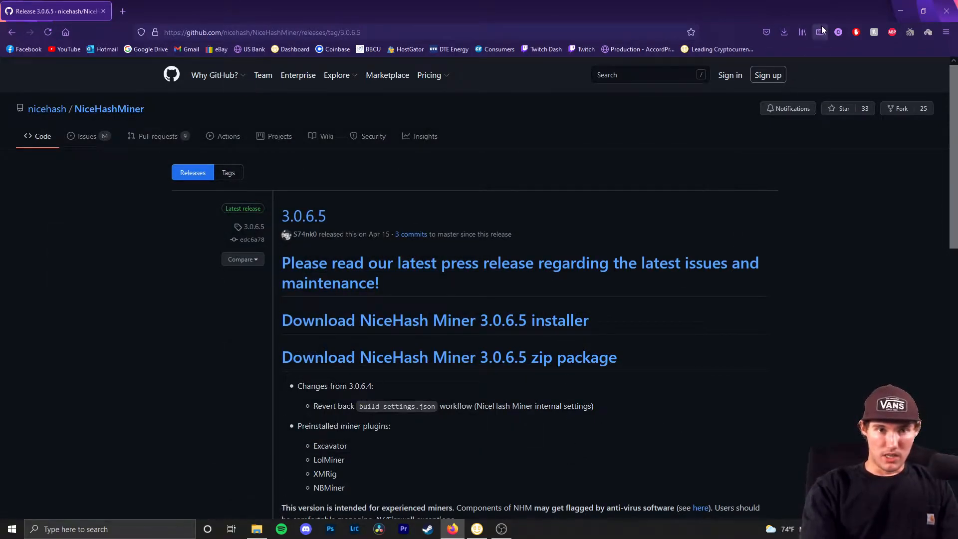
pyautogui.click(497, 361)
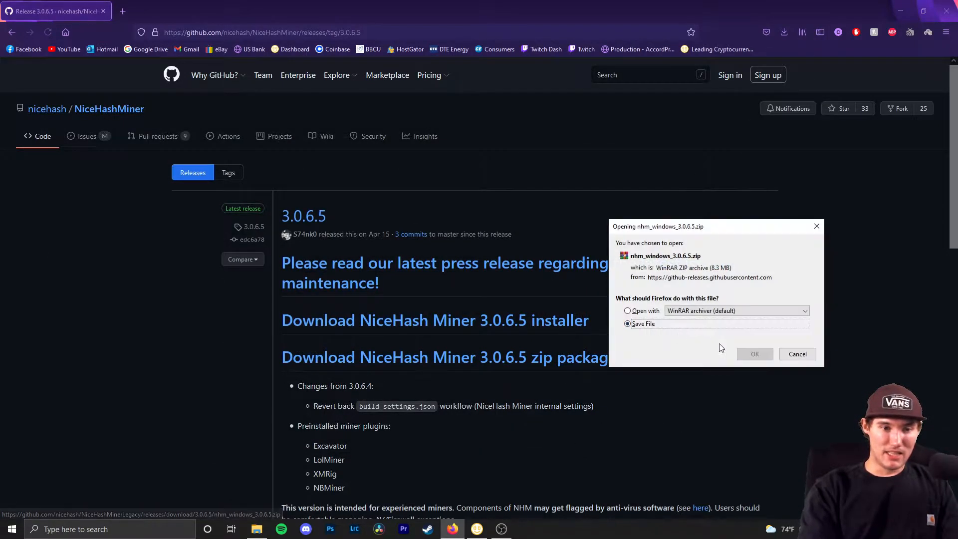
pyautogui.click(755, 356)
pyautogui.click(785, 34)
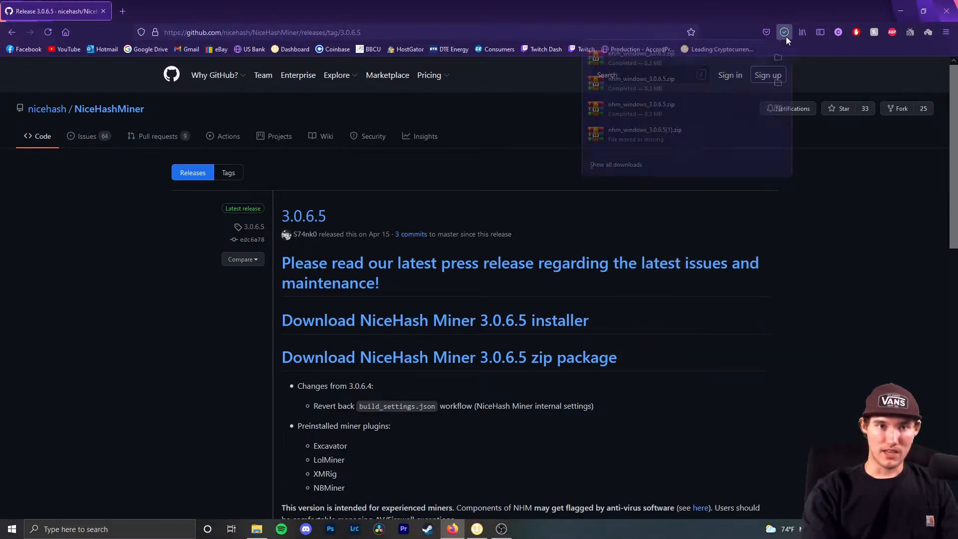
pyautogui.click(778, 79)
pyautogui.click(530, 368)
# - Delete the nhm_windows_3.0.6.5 zip from Downloads and open the NiceHash folder
pyautogui.rightClick(423, 242)
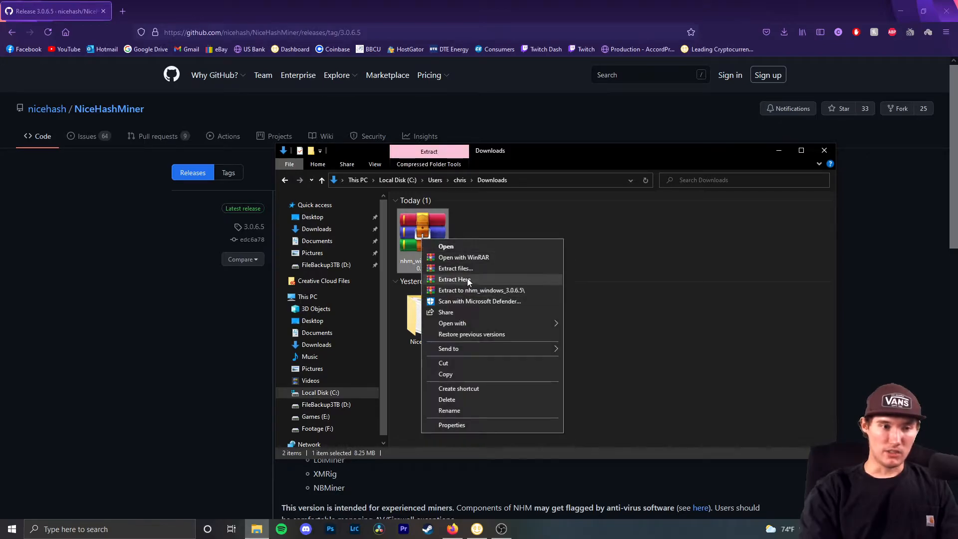
pyautogui.click(670, 351)
pyautogui.click(428, 270)
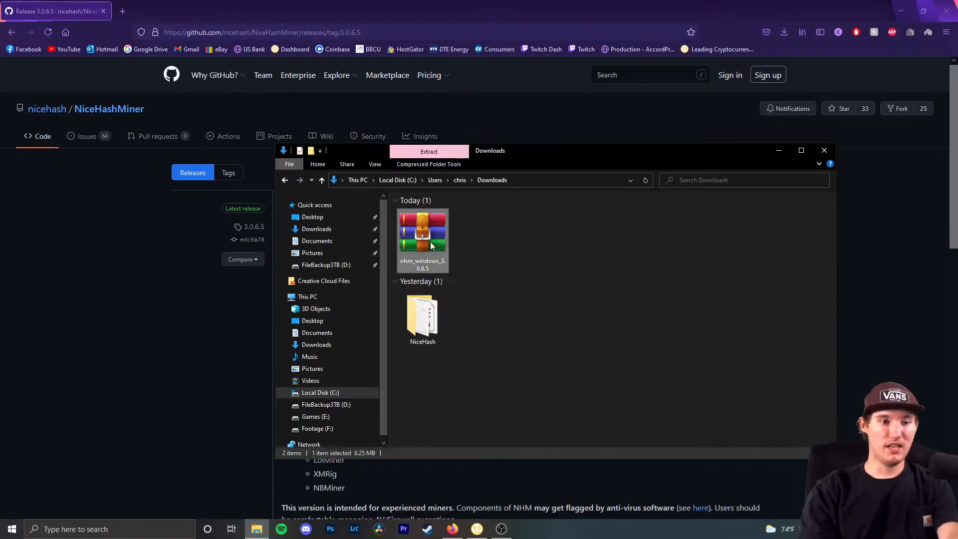
pyautogui.press('Delete')
pyautogui.doubleClick(420, 244)
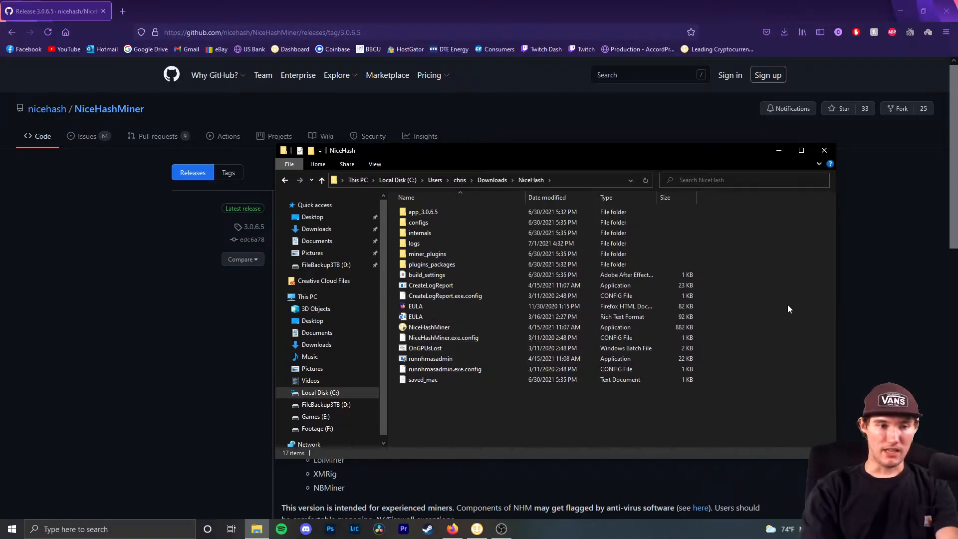
# - Set NiceHashMiner's compatibility to Run as administrator for all users and apply it
pyautogui.rightClick(427, 327)
pyautogui.click(455, 319)
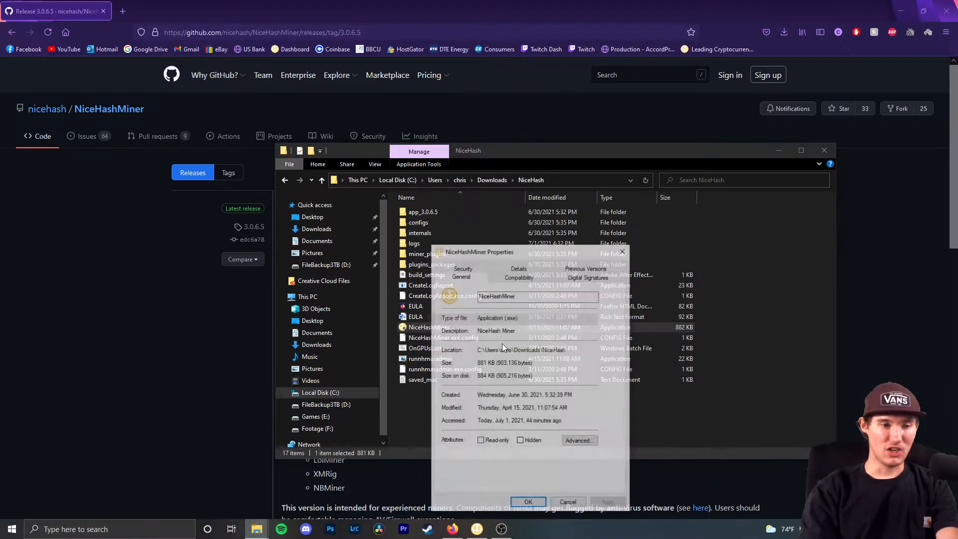
pyautogui.click(520, 277)
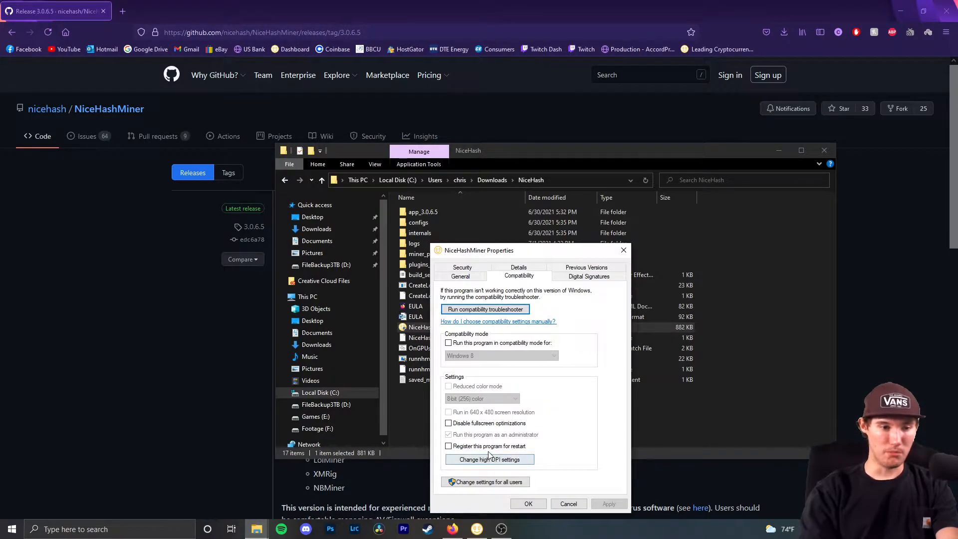
pyautogui.click(475, 482)
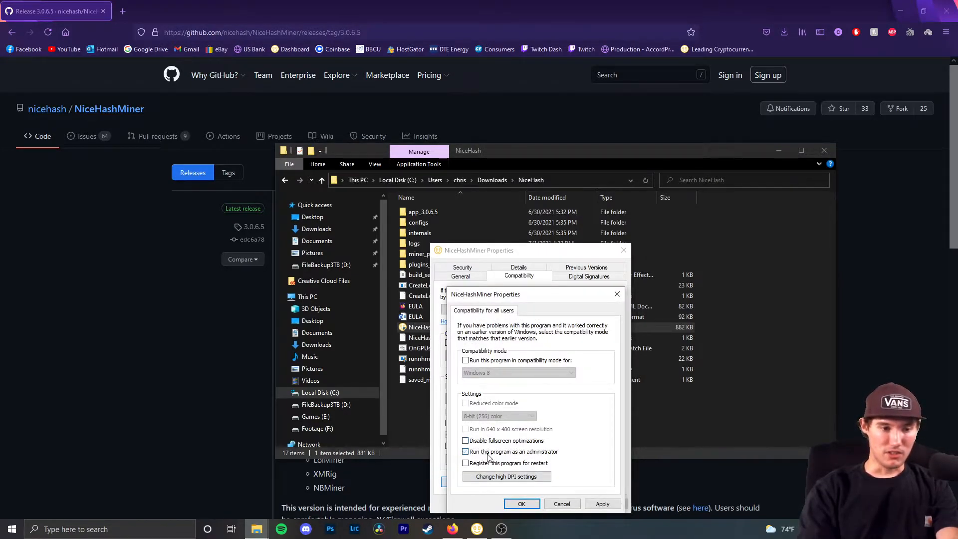
pyautogui.click(521, 504)
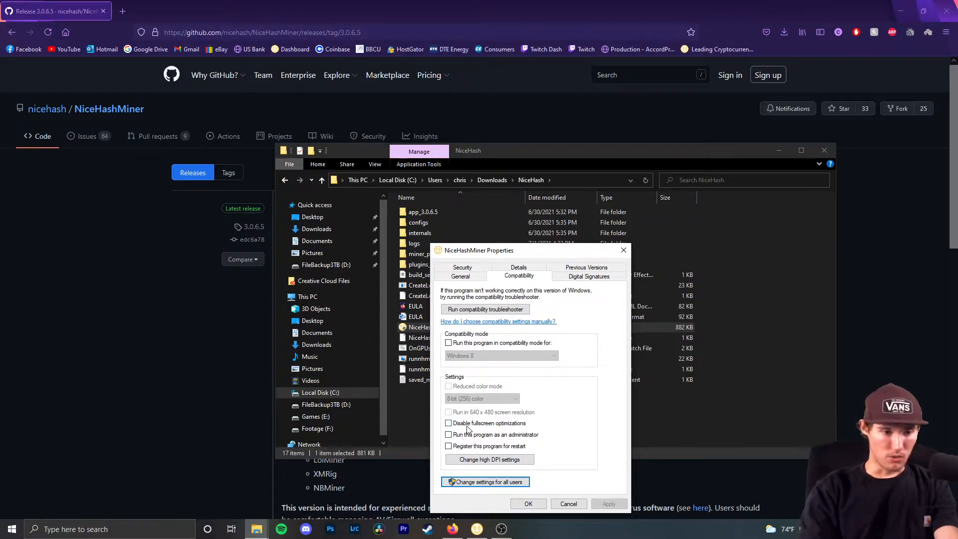
pyautogui.click(507, 439)
pyautogui.click(488, 483)
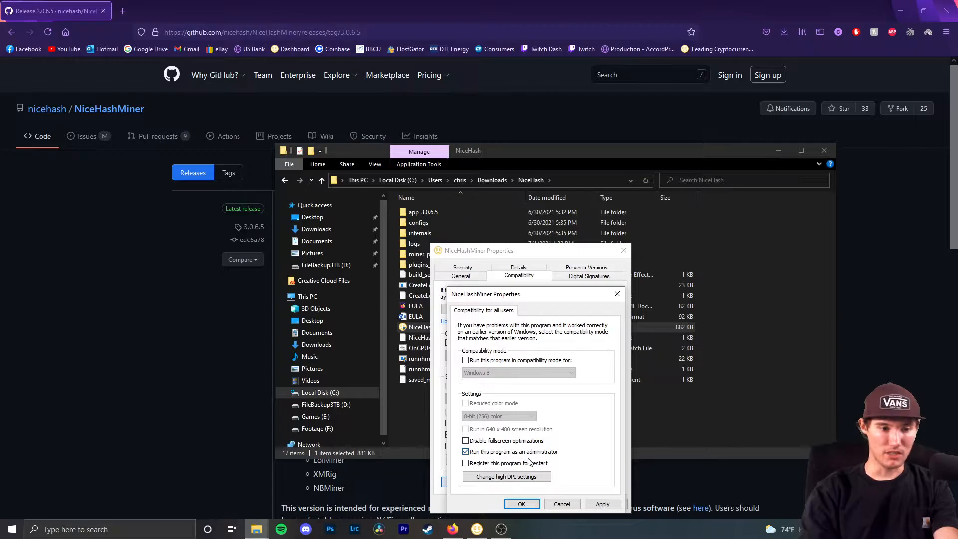
pyautogui.click(521, 505)
pyautogui.click(610, 504)
pyautogui.click(527, 505)
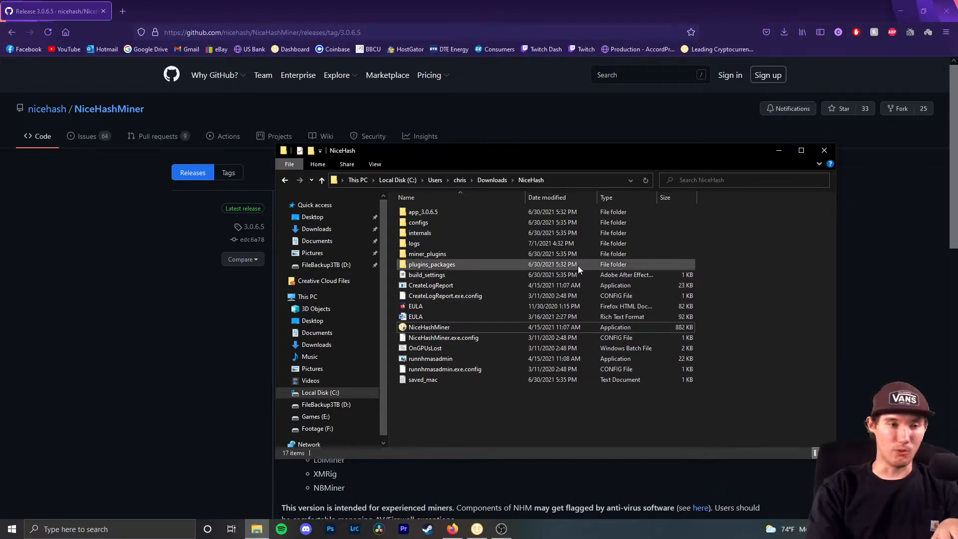
# - Close the NiceHash folder and launch Task Scheduler from a 'task' Windows search
pyautogui.click(824, 150)
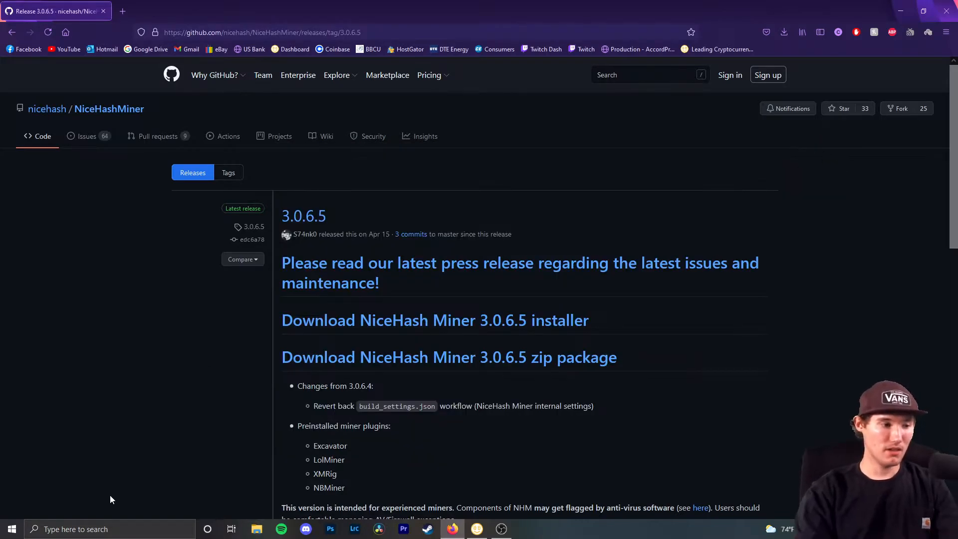
pyautogui.click(105, 529)
pyautogui.write('tas')
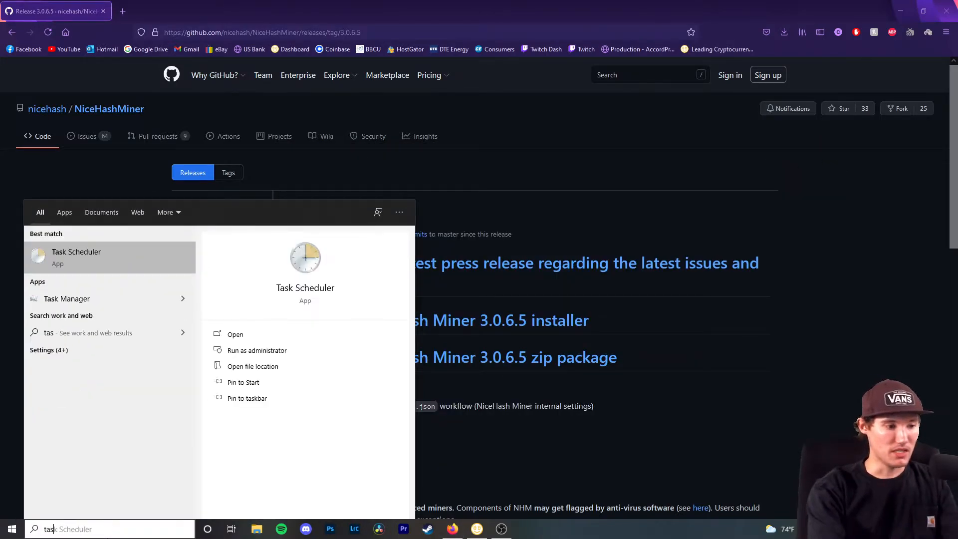
pyautogui.write('k')
pyautogui.press('Return')
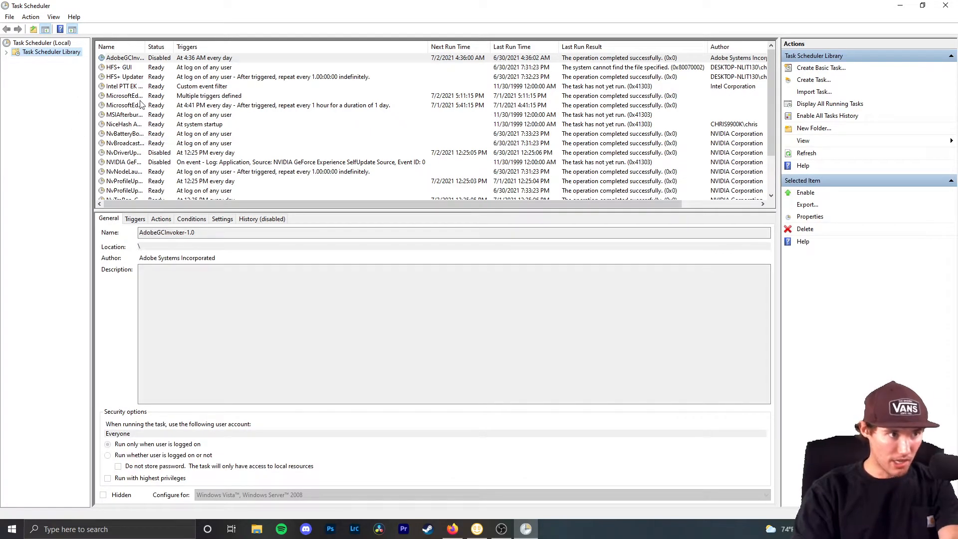
# - Delete the old NiceHash Autostart task and return to the Task Scheduler (Local) summary
pyautogui.click(180, 125)
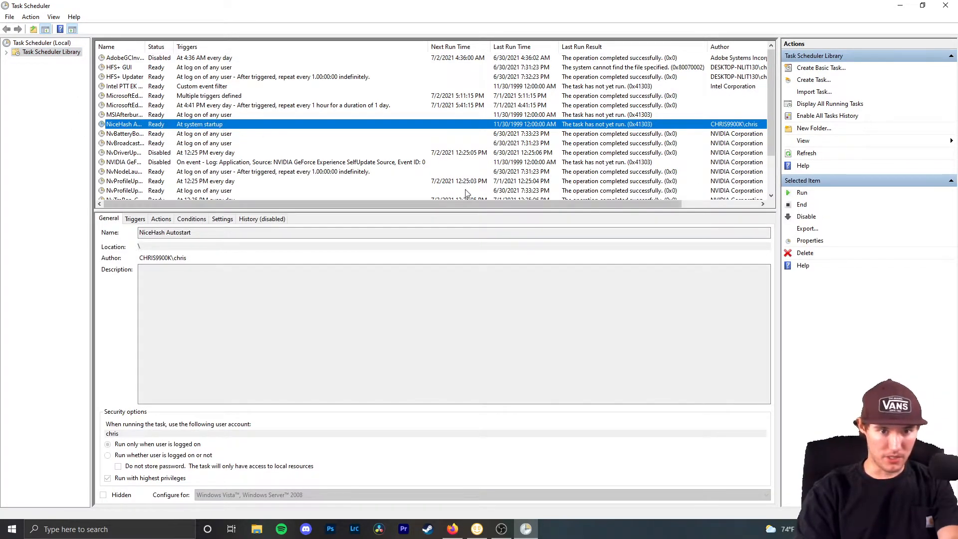
pyautogui.rightClick(229, 128)
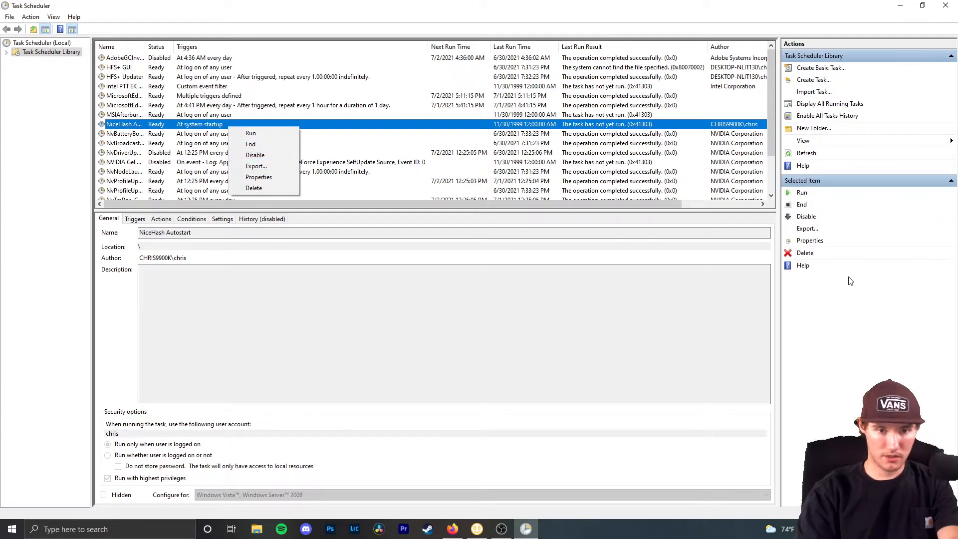
pyautogui.click(820, 255)
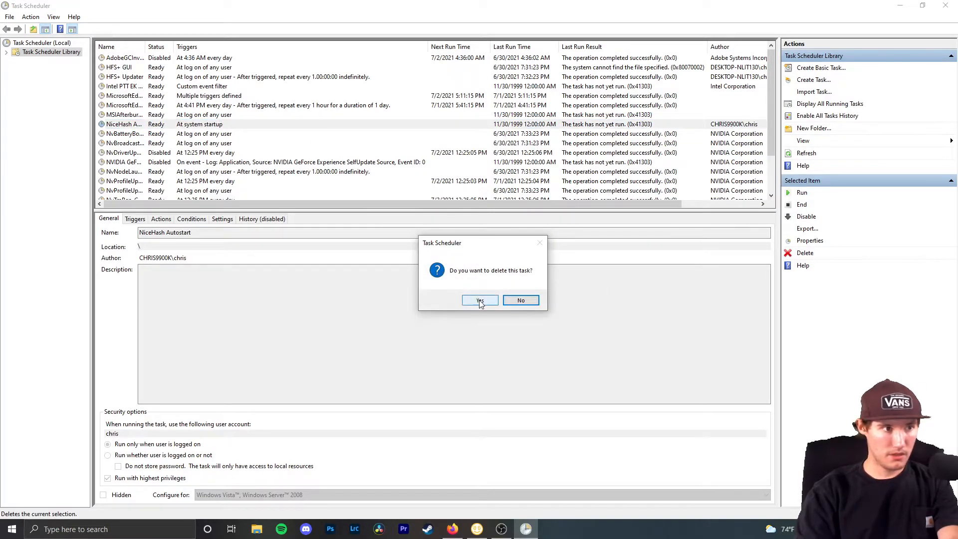
pyautogui.click(480, 301)
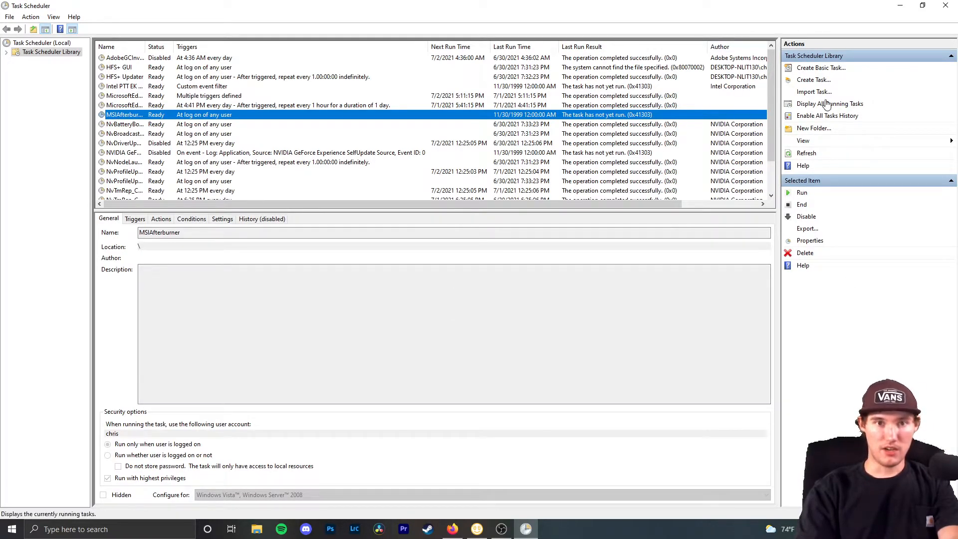
pyautogui.click(55, 43)
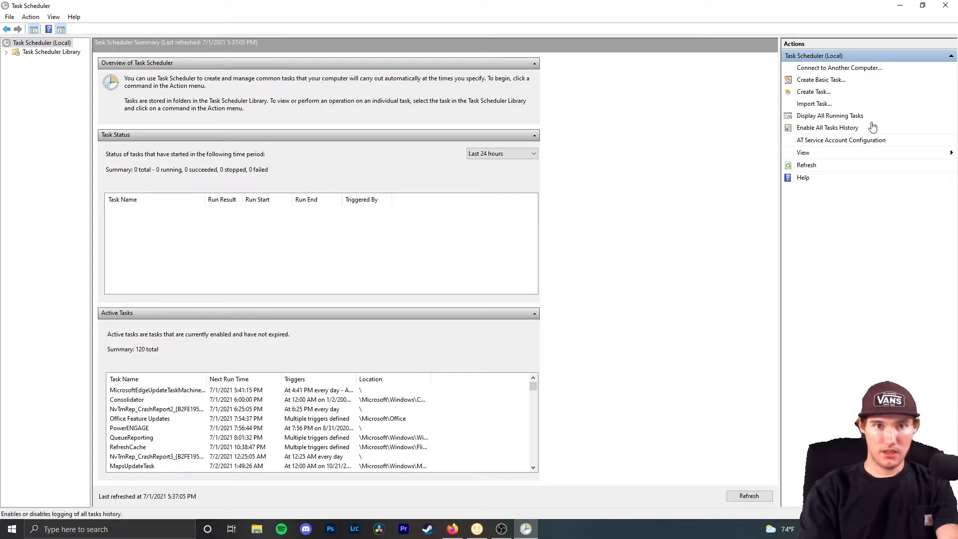
# - Start a new task named 'NiceHash Autostart' and go to its Triggers settings
pyautogui.click(814, 92)
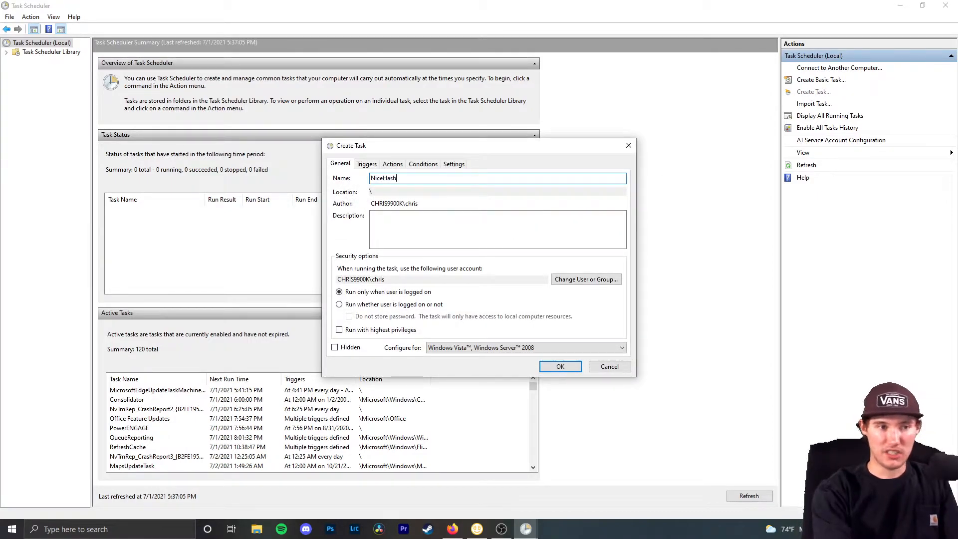
pyautogui.write('NiceHash Autostart')
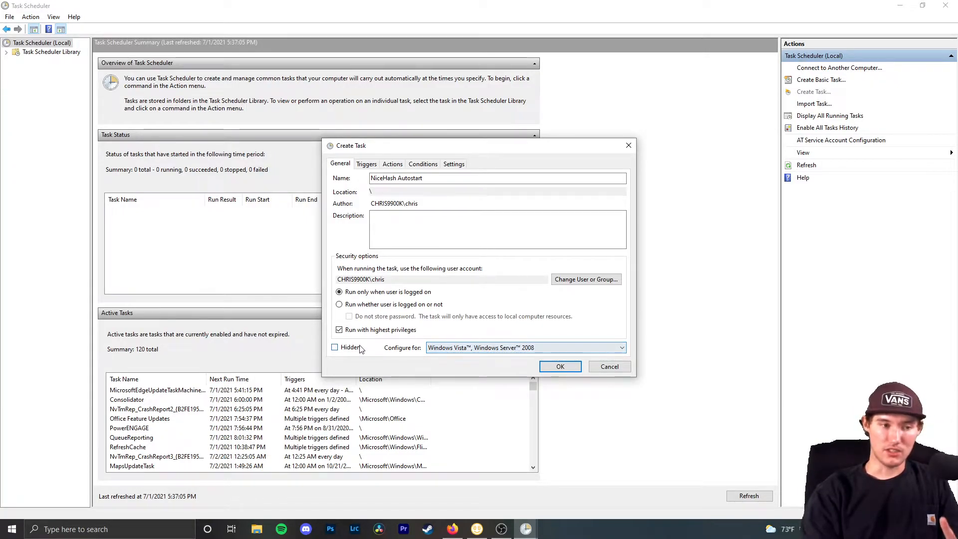
pyautogui.click(366, 164)
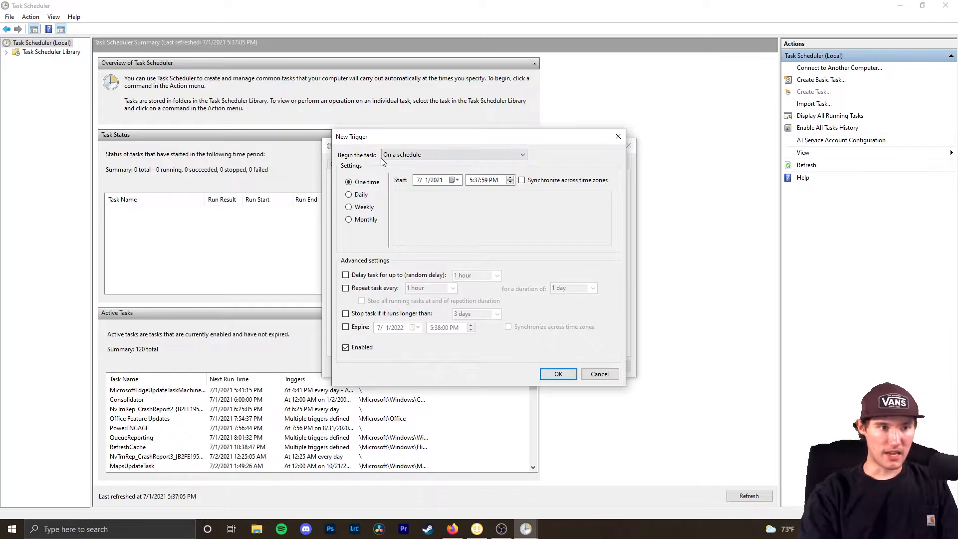
# - Add an At startup trigger with a 30-second delay to the task
pyautogui.click(384, 156)
pyautogui.click(414, 181)
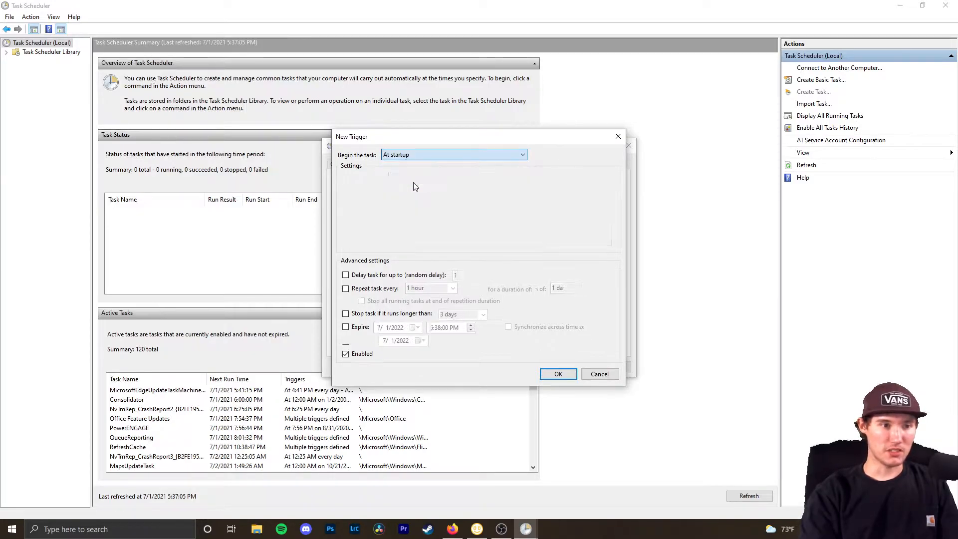
pyautogui.click(363, 277)
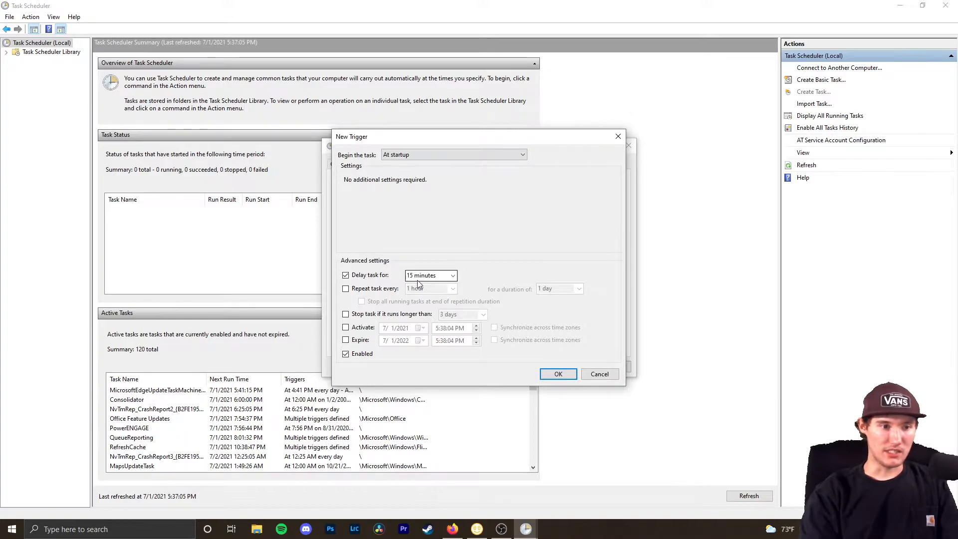
pyautogui.click(456, 277)
pyautogui.click(439, 283)
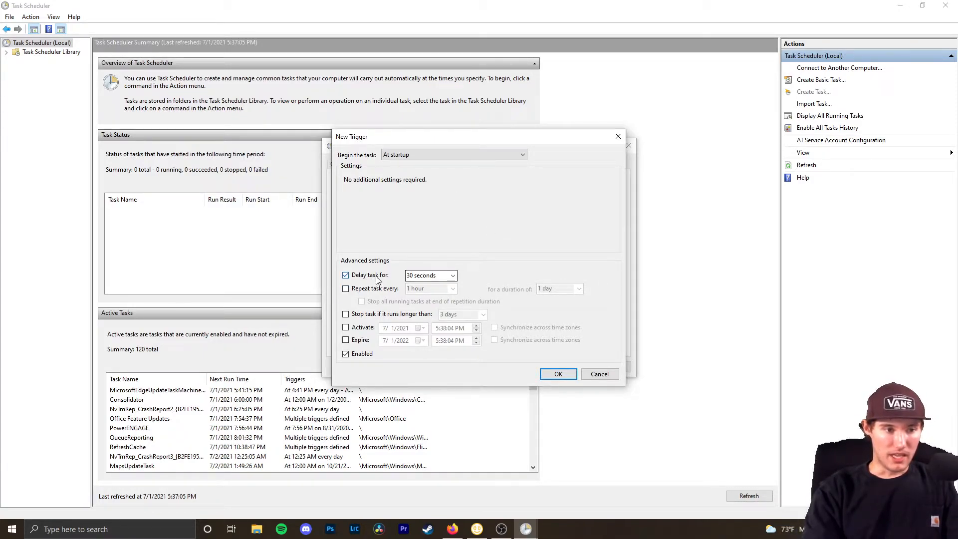
pyautogui.click(441, 276)
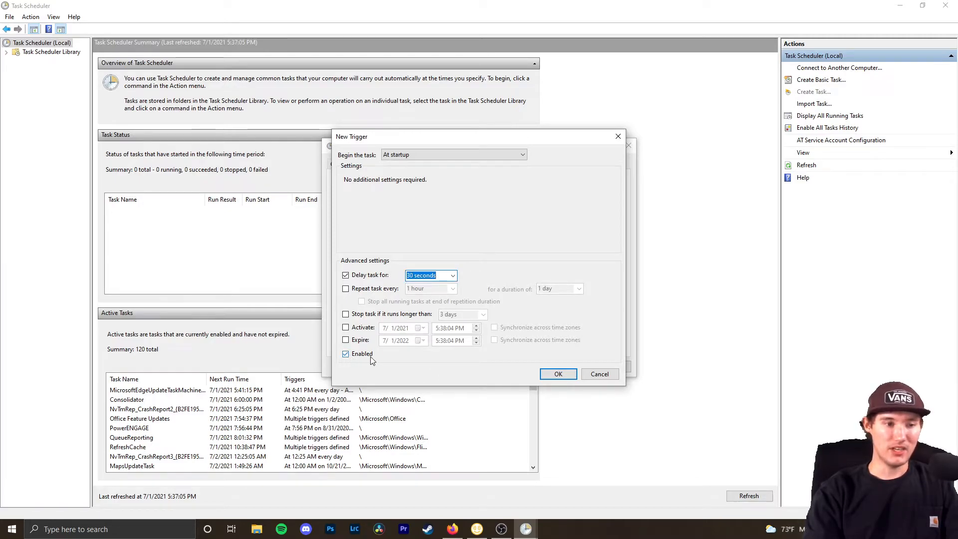
pyautogui.click(557, 374)
pyautogui.click(393, 164)
# - Add a Start a program action pointing to Downloads\NiceHash\NiceHashMiner.exe
pyautogui.click(353, 344)
pyautogui.click(431, 178)
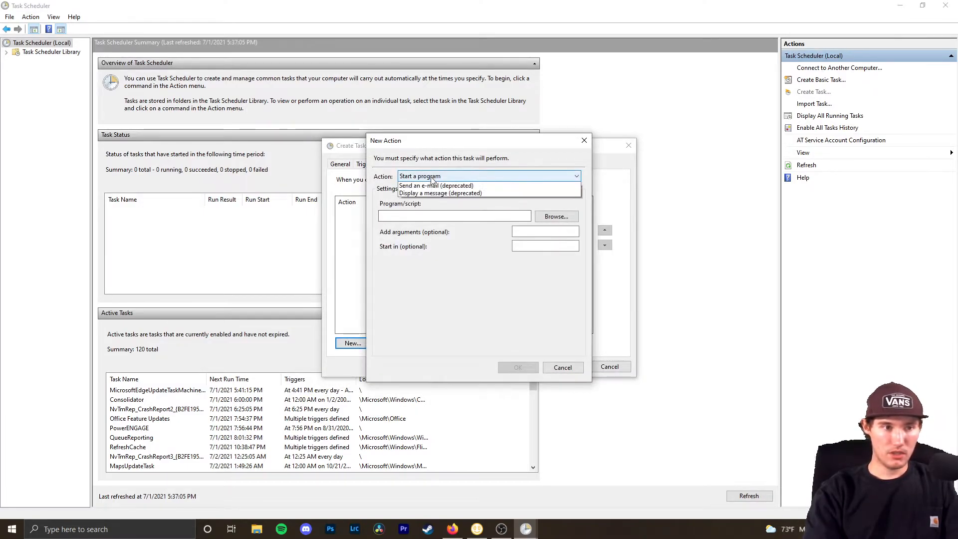
pyautogui.click(432, 178)
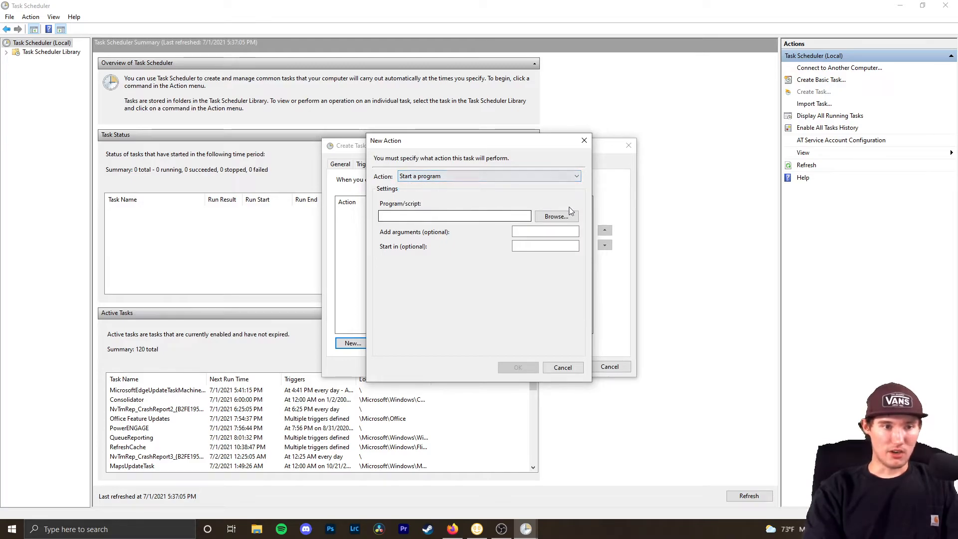
pyautogui.click(555, 216)
pyautogui.scroll(-1, 519, 306)
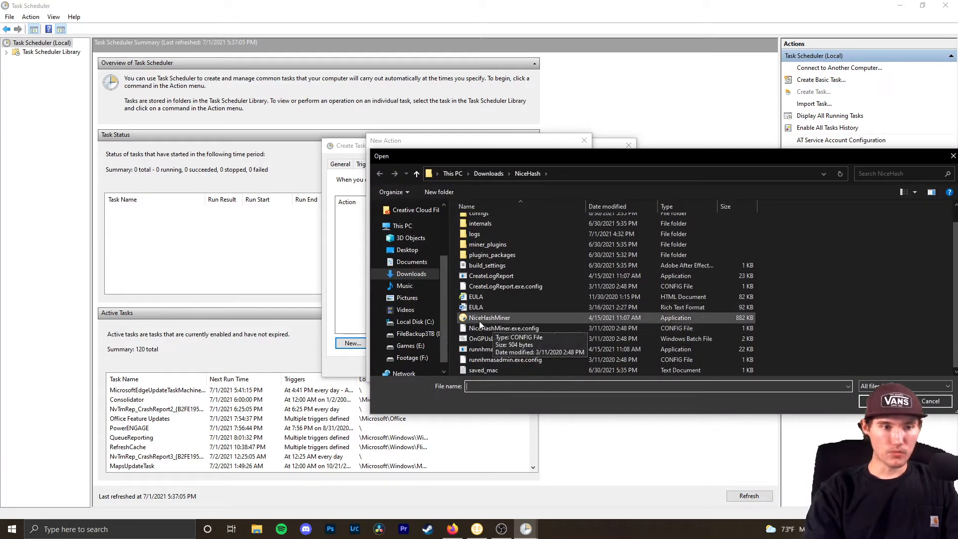
pyautogui.click(481, 173)
pyautogui.doubleClick(475, 247)
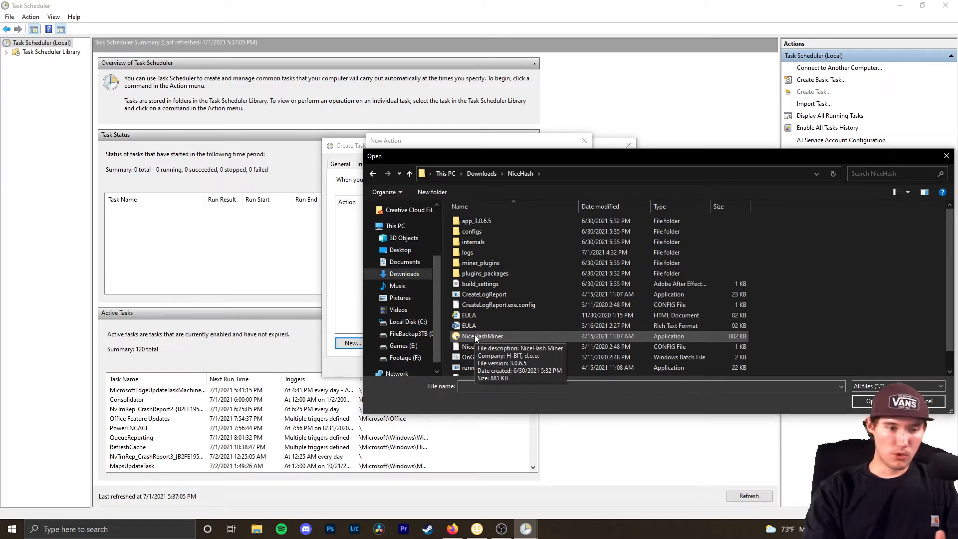
pyautogui.doubleClick(490, 336)
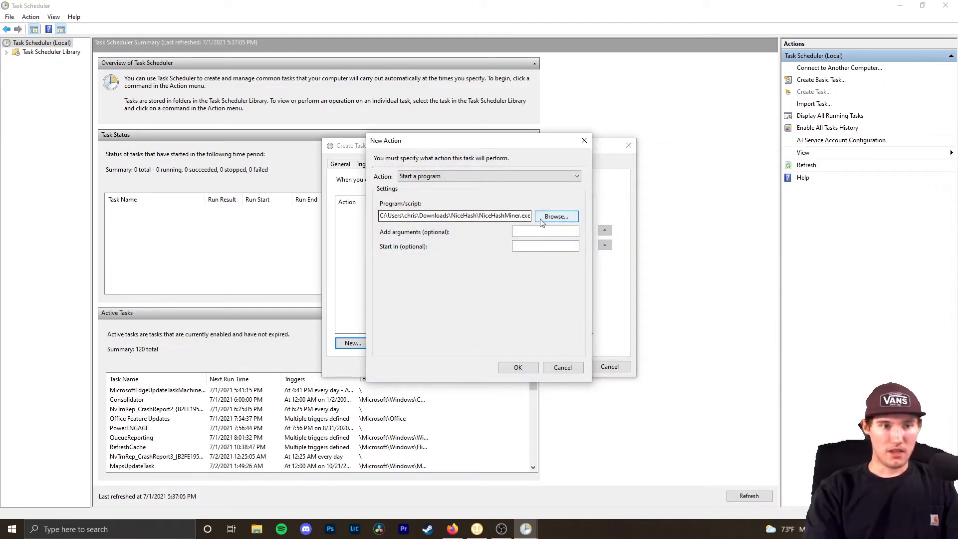
# - Wrap the NiceHashMiner.exe Program/script path in double quotes
pyautogui.click(411, 217)
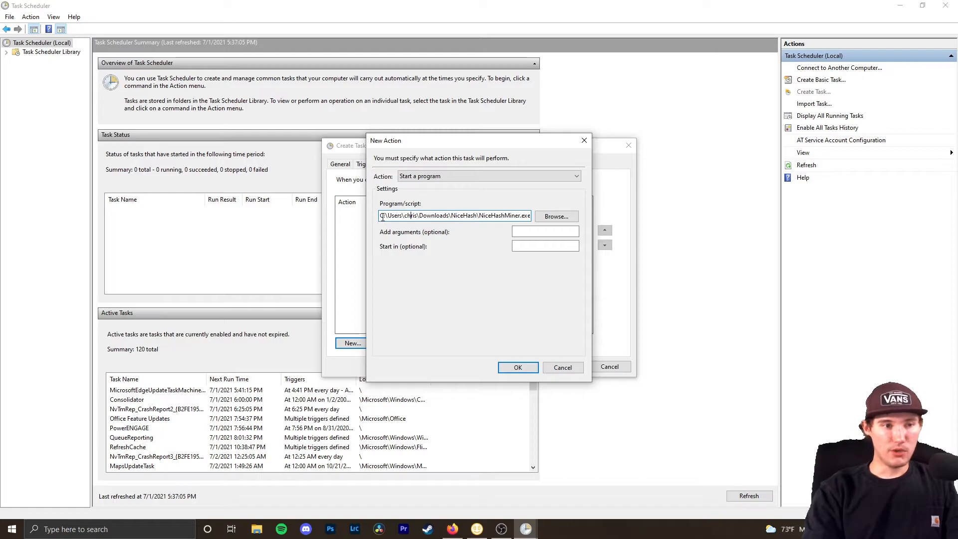
pyautogui.write('"')
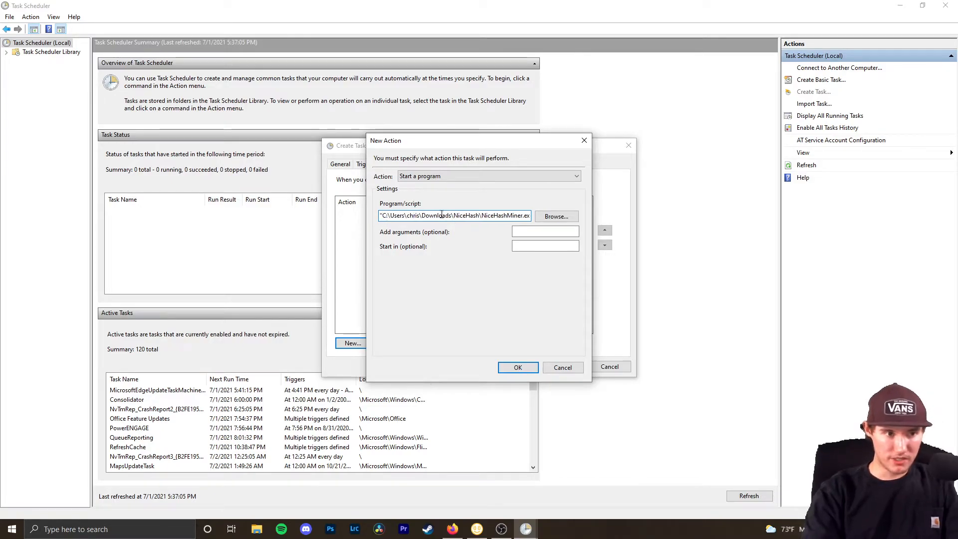
pyautogui.press('End')
pyautogui.write('"')
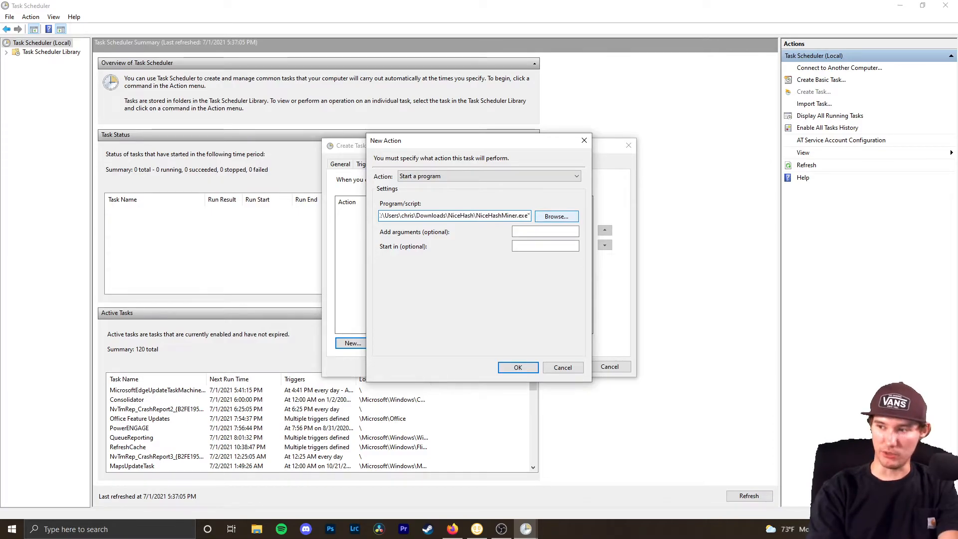
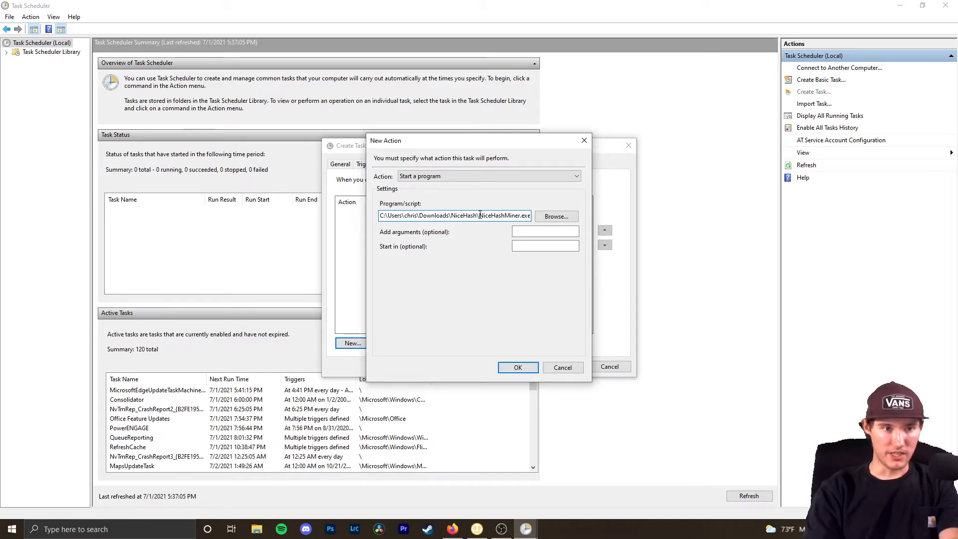
# - Set the action's Start in folder to the NiceHash folder in Downloads, copied from the program path
pyautogui.moveTo(478, 215); pyautogui.dragTo(550, 218)
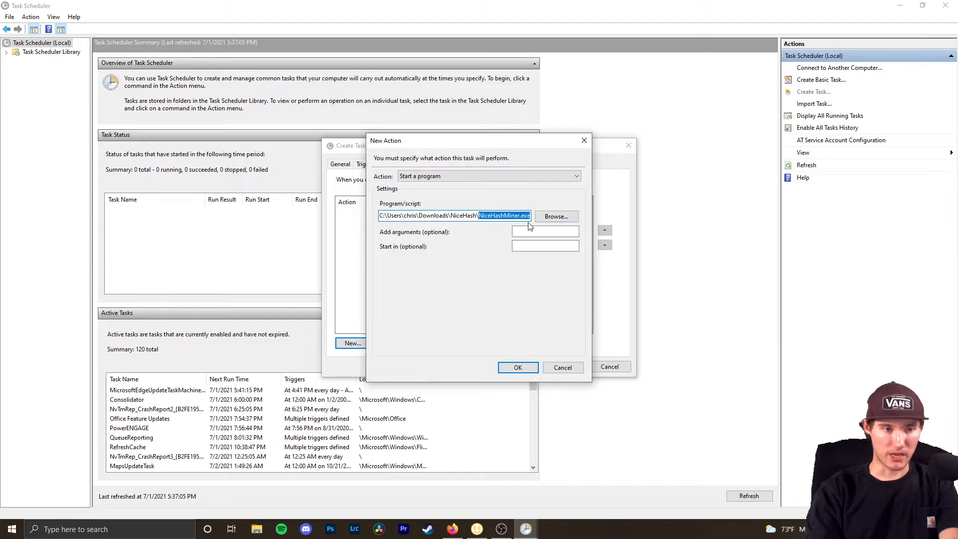
pyautogui.moveTo(478, 218); pyautogui.dragTo(329, 223)
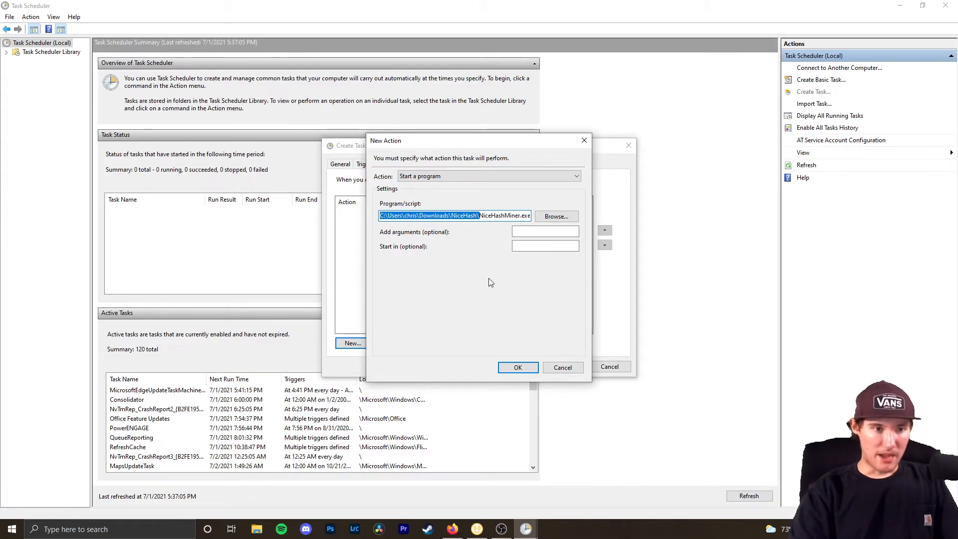
pyautogui.click(545, 246)
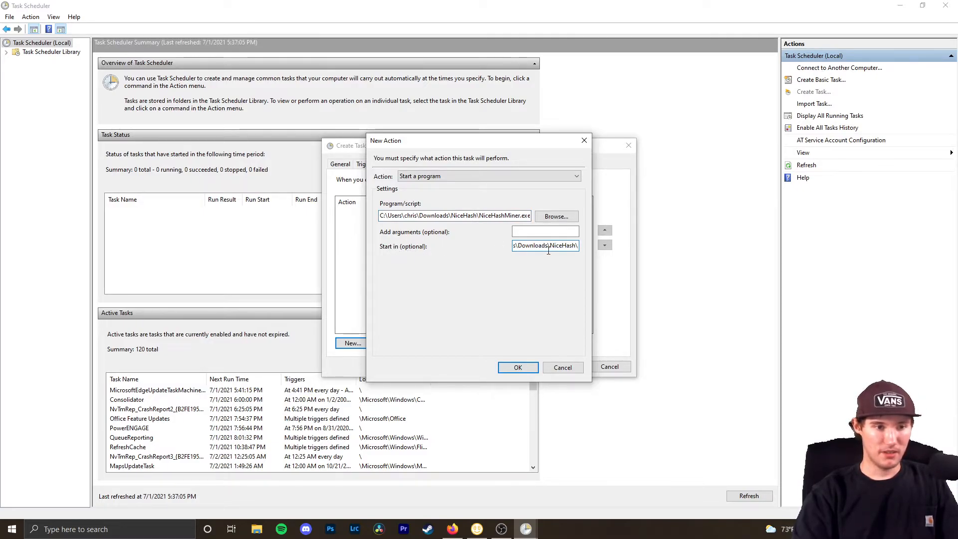
pyautogui.click(551, 232)
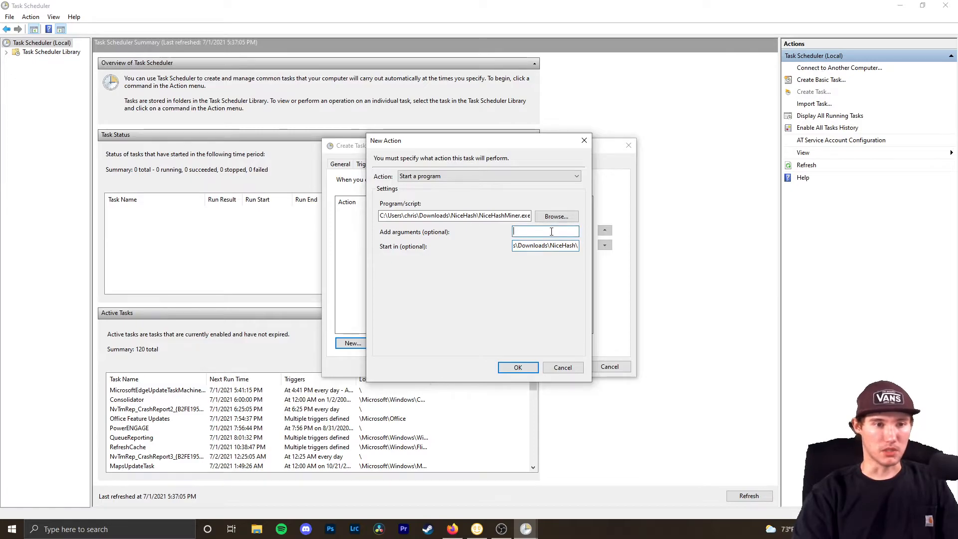
# - Confirm the new action, then turn off the AC-power and idle-computer conditions
pyautogui.click(509, 368)
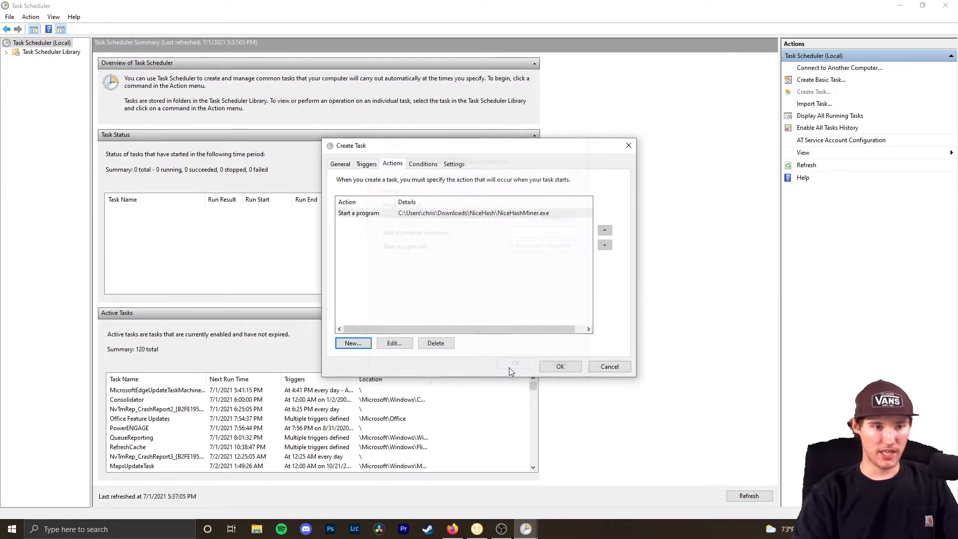
pyautogui.click(422, 164)
pyautogui.click(336, 252)
pyautogui.click(337, 252)
pyautogui.click(337, 252)
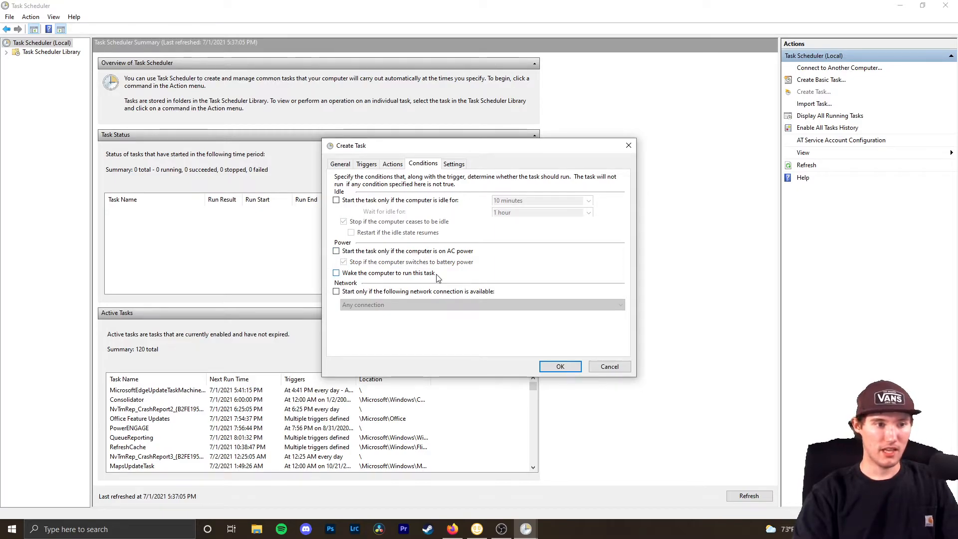
pyautogui.click(336, 251)
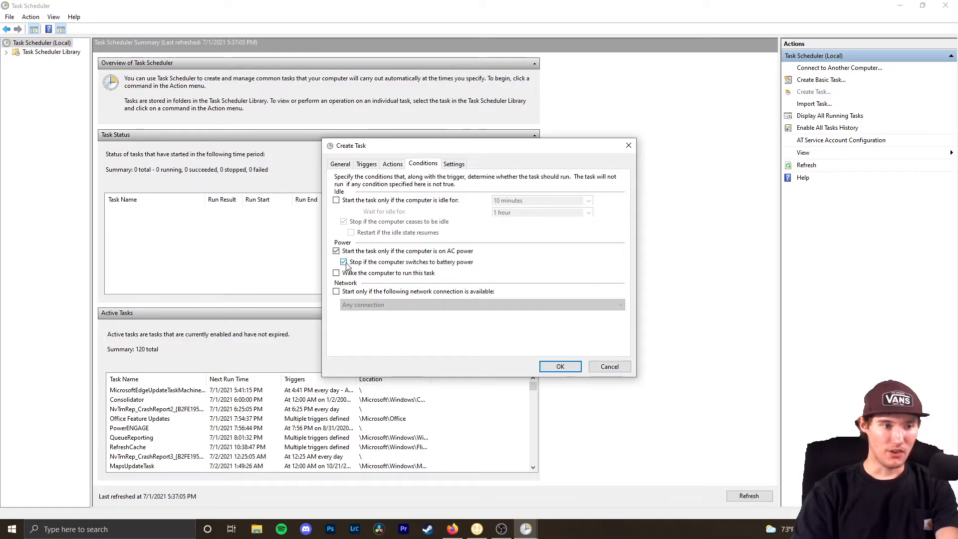
pyautogui.click(336, 251)
pyautogui.click(336, 200)
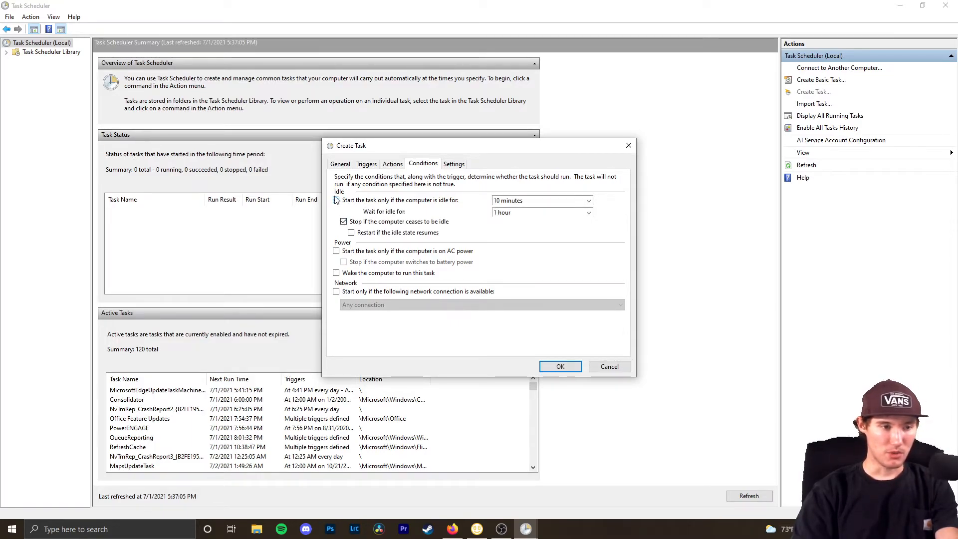
pyautogui.click(336, 200)
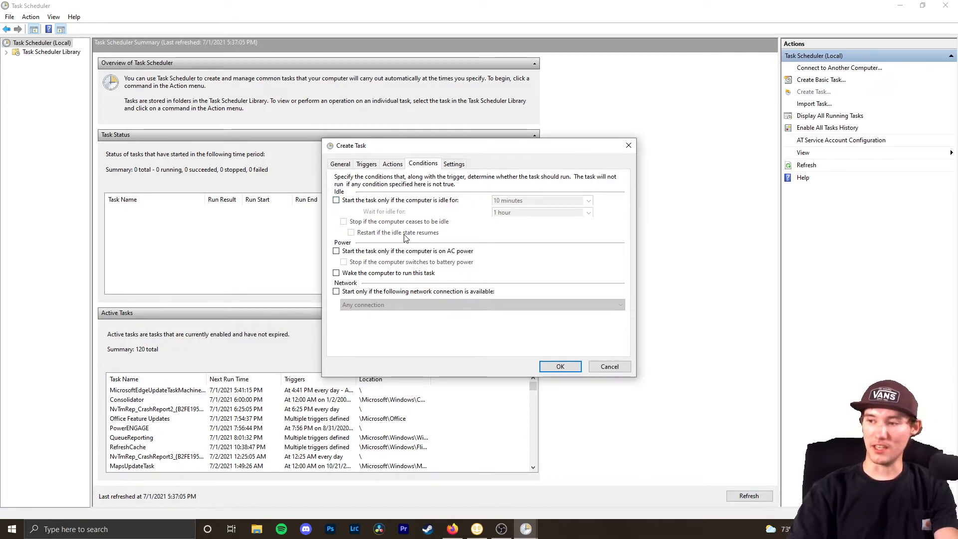
pyautogui.click(454, 164)
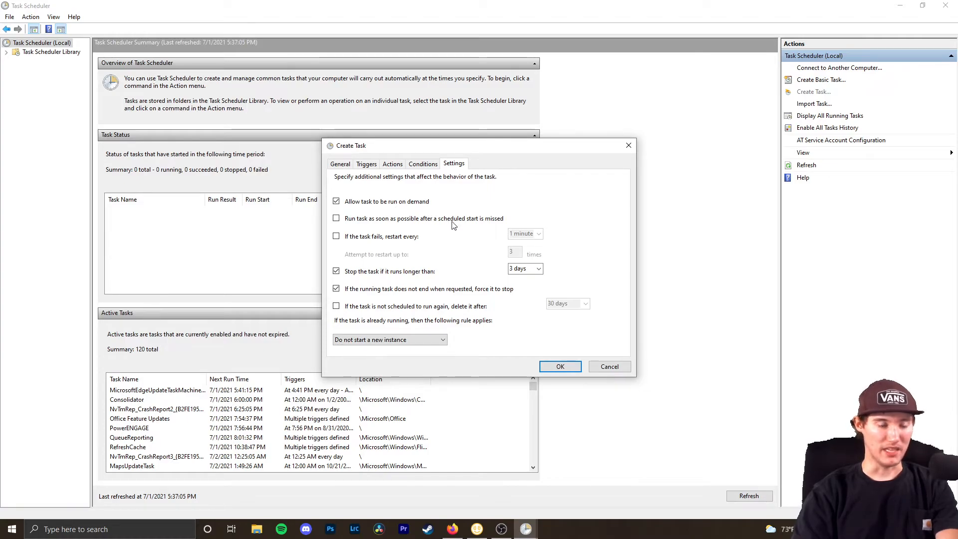
# - Remove the 3-day runtime limit and save the finished task
pyautogui.click(337, 272)
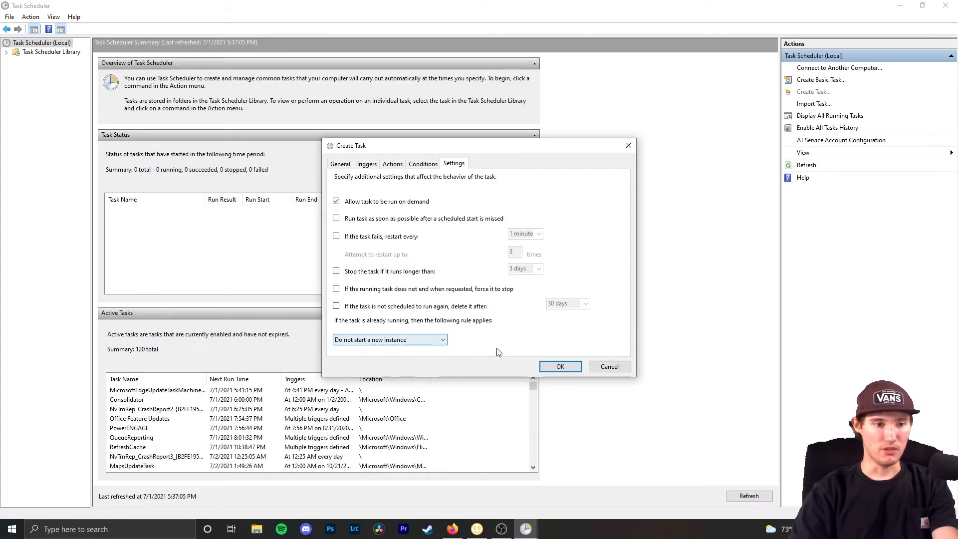
pyautogui.click(560, 367)
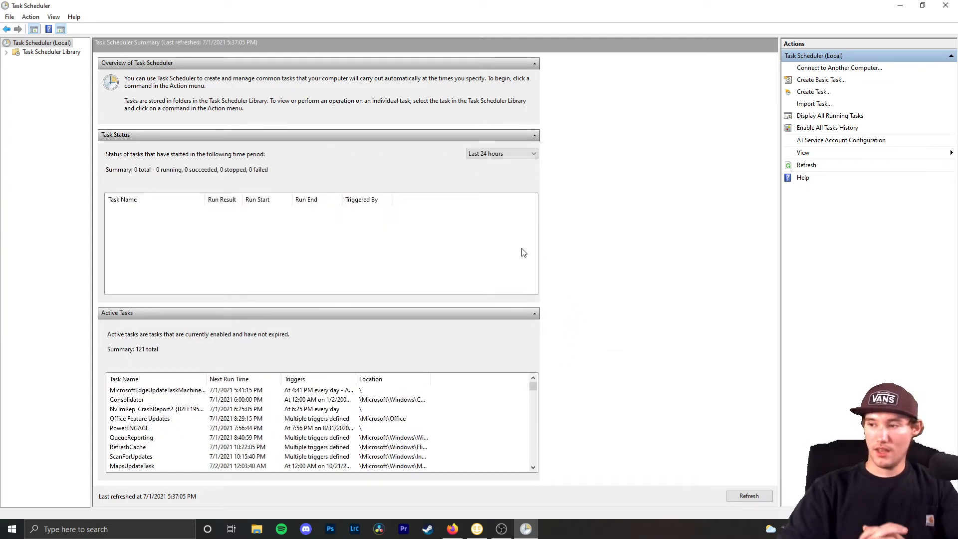